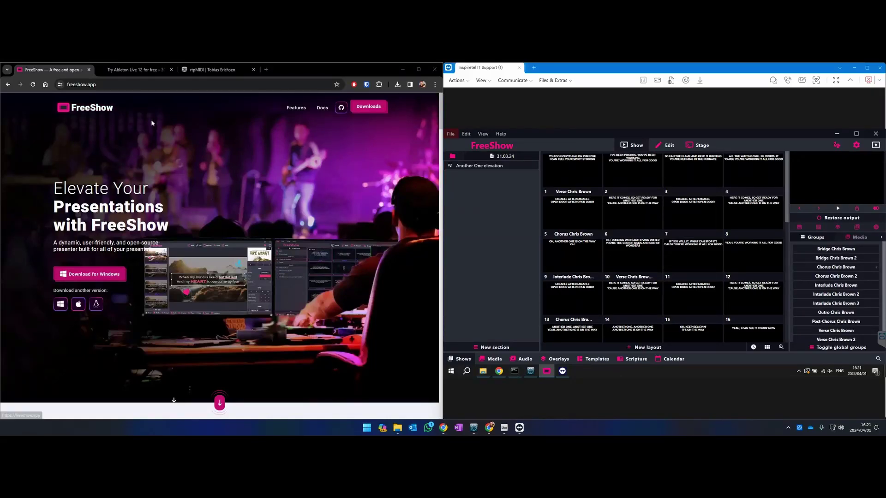
Go from the freeshow.app home page to the Features page comparing FreeShow with other programs.
left_click(104, 84)
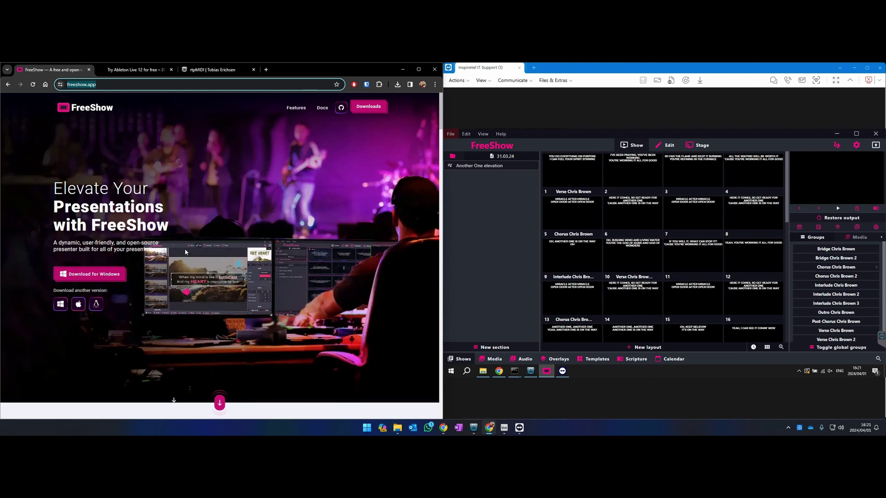
left_click(298, 111)
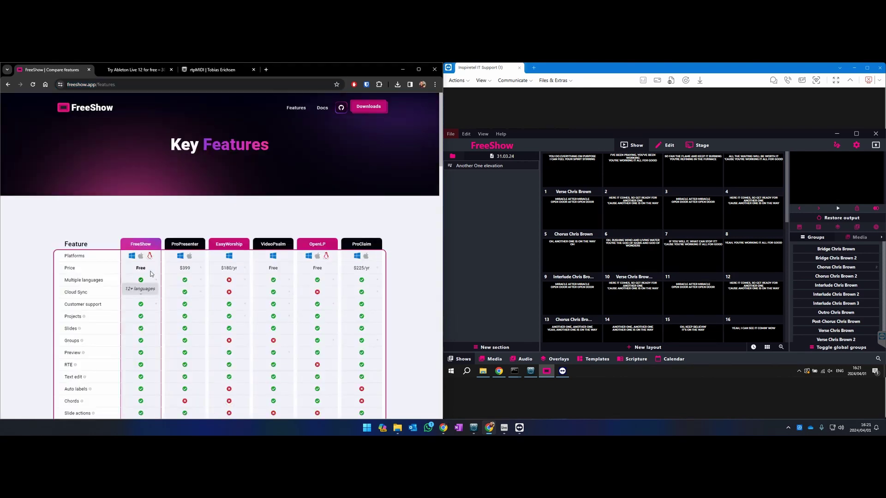
Scroll through the Key Features comparison table, then switch to the 'Try Ableton Live 12 for free' page.
scroll(173, 277, "down", 2)
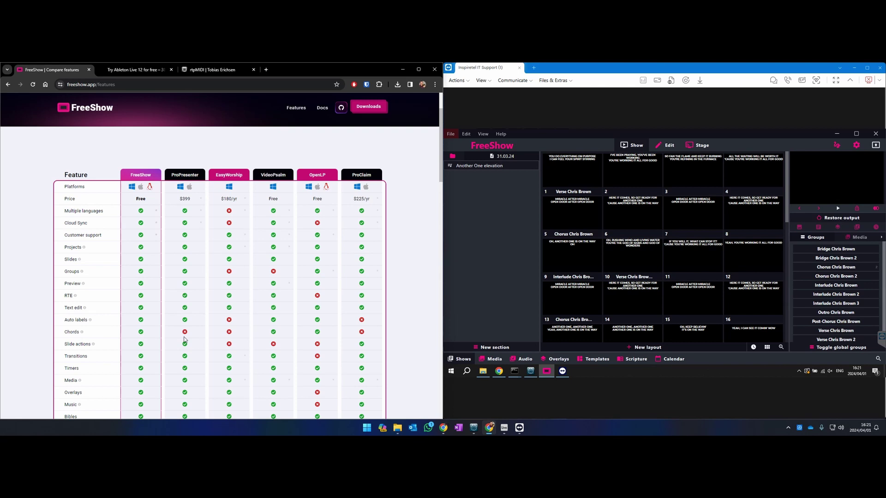
scroll(184, 340, "down", 2)
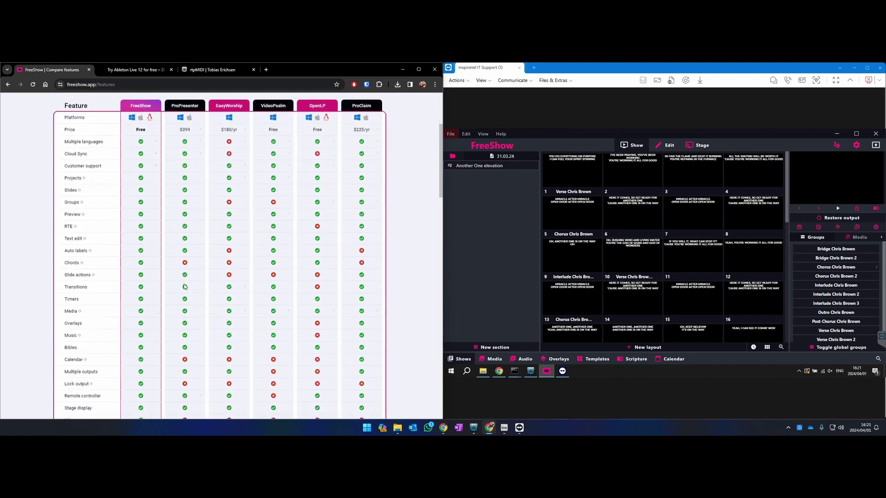
scroll(184, 354, "down", 1)
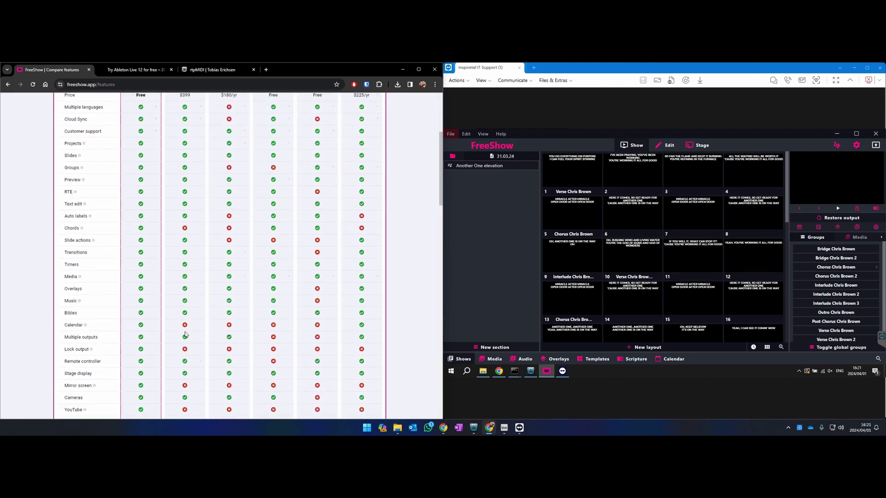
scroll(185, 360, "down", 3)
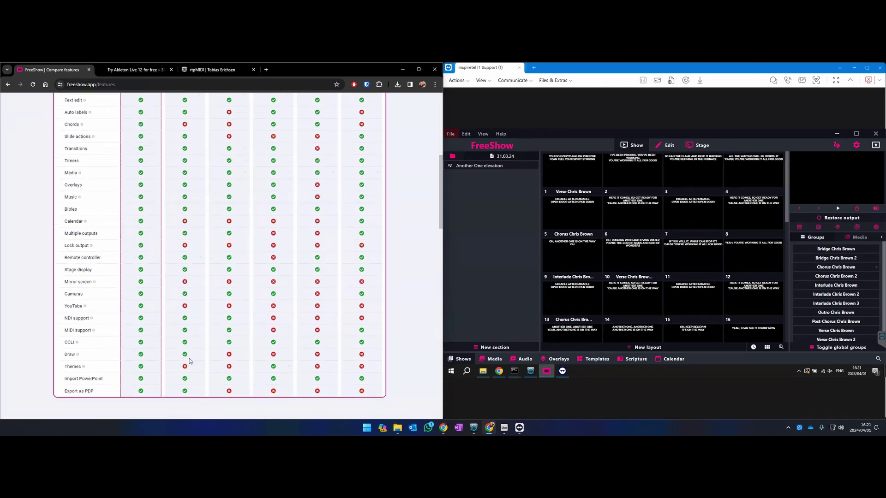
scroll(188, 355, "up", 7)
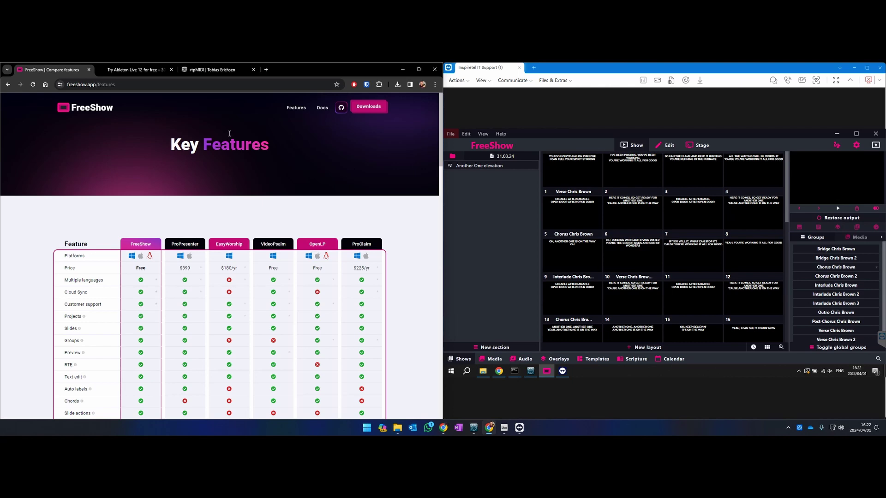
left_click(138, 70)
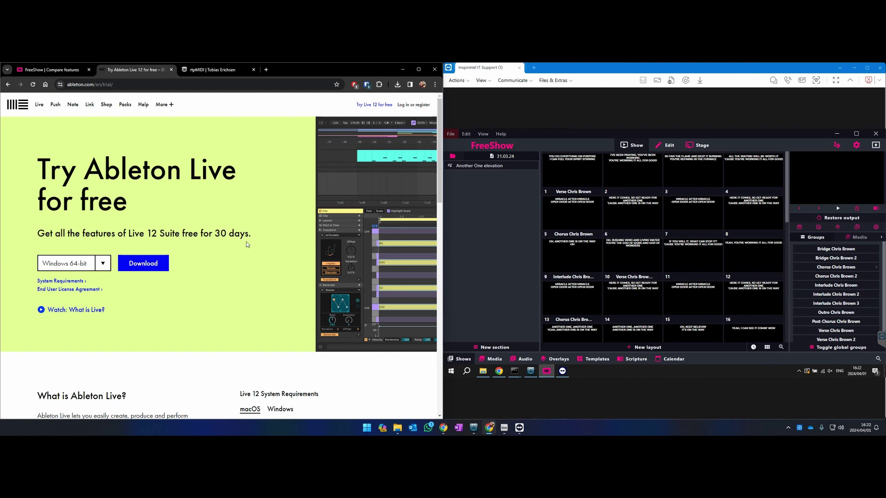
Bring the Ableton Live 12 window with the Ableton Midi project to the front.
left_click(504, 427)
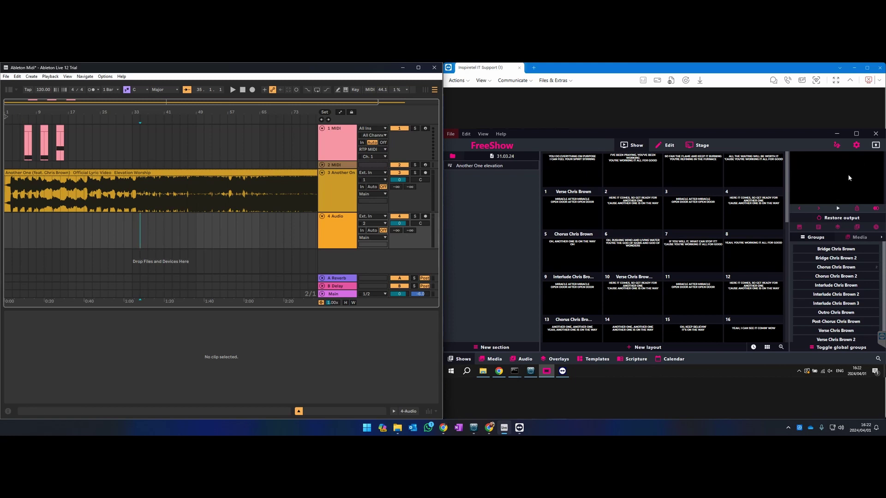
Play the project from bar 5 to advance the Another One lyric slides, then clear output and stop.
left_click(19, 120)
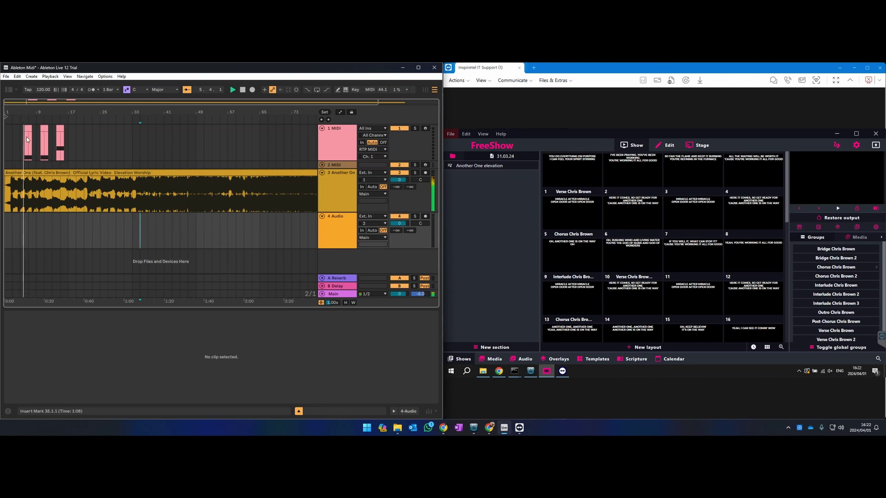
left_click(572, 171)
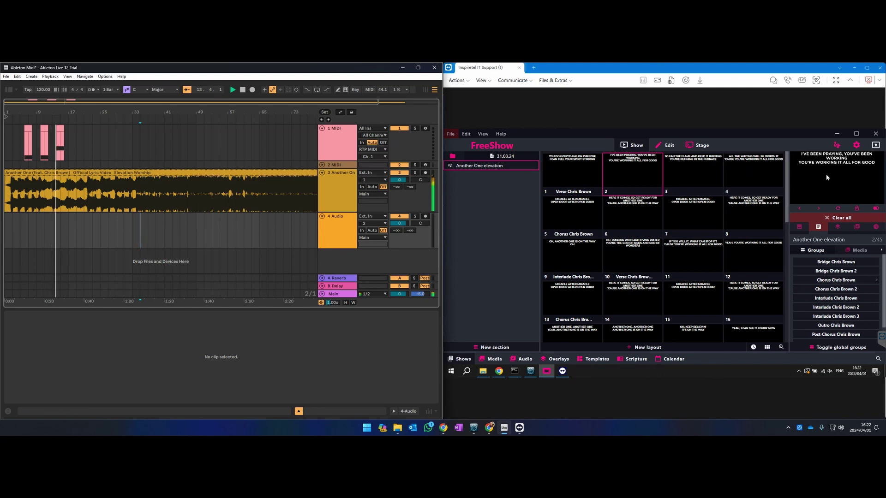
left_click(839, 217)
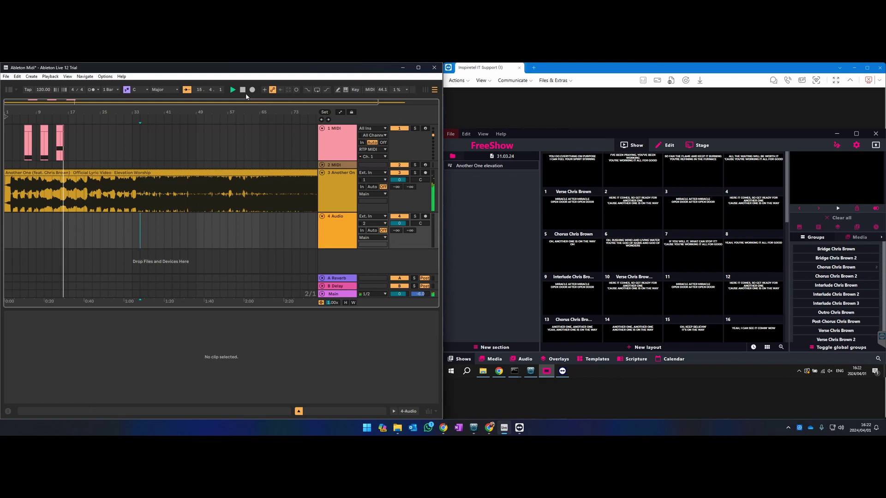
left_click(242, 90)
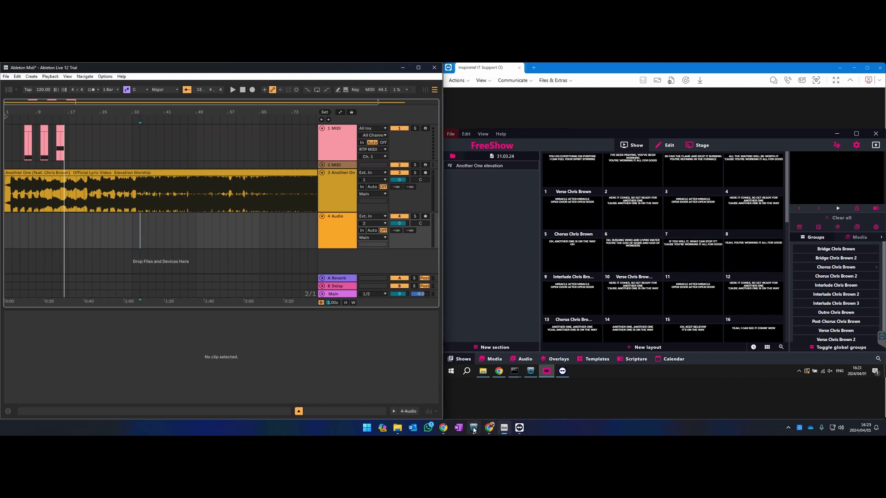
Return to Chrome and open the rtpMIDI driver page from the Google rtpmidi search results.
mouse_move(474, 430)
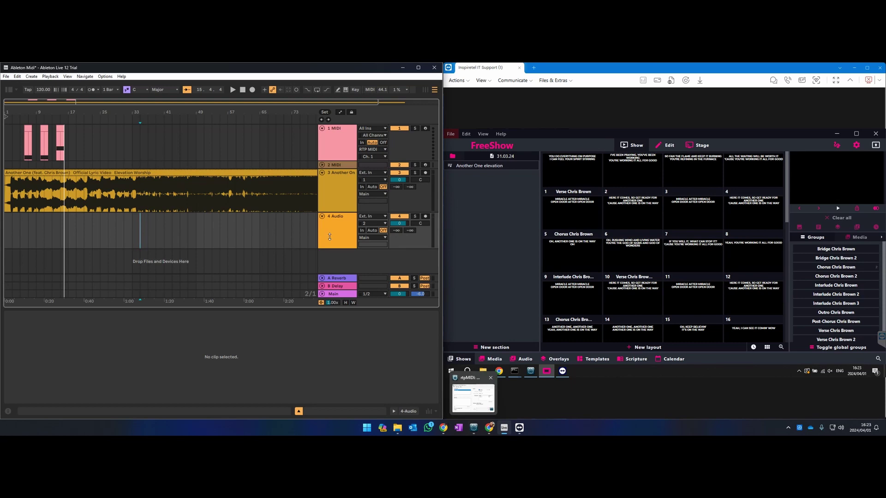
left_click(489, 427)
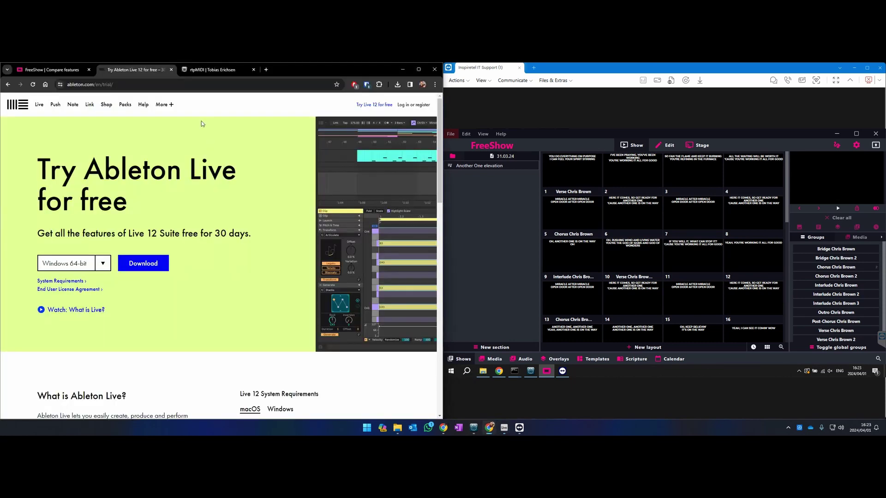
left_click(216, 73)
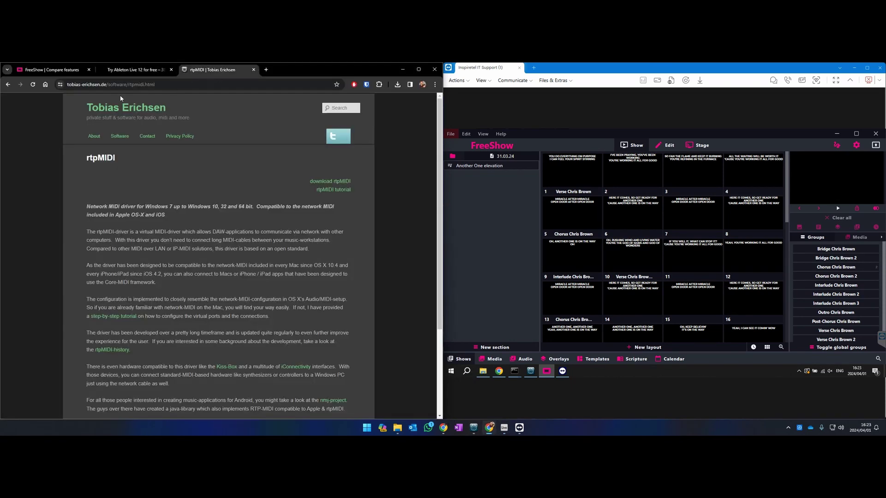
left_click(9, 85)
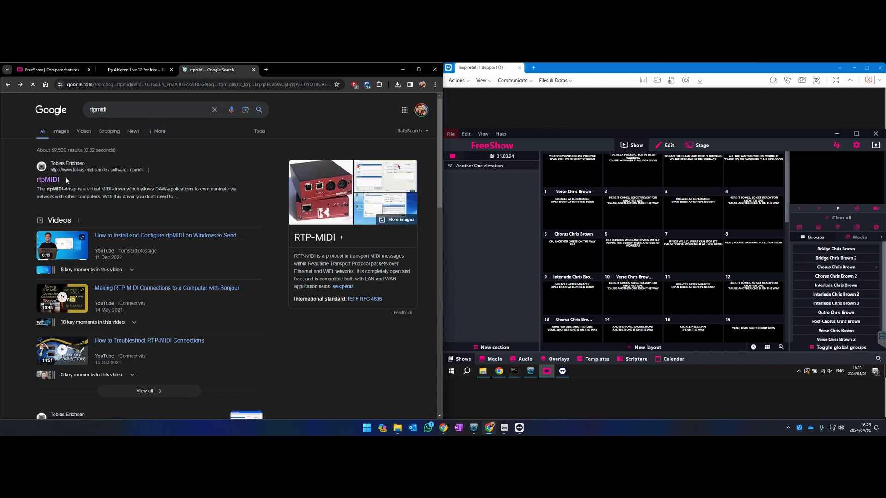
left_click(54, 180)
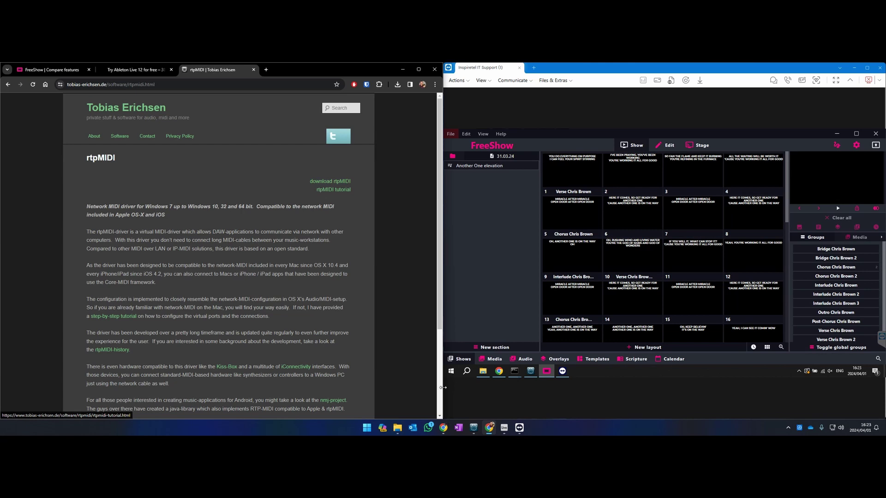
Connect the RTP-MIDI session with Lyrics LT and Ableton Win, then close the remote rtpMIDI window.
left_click(473, 429)
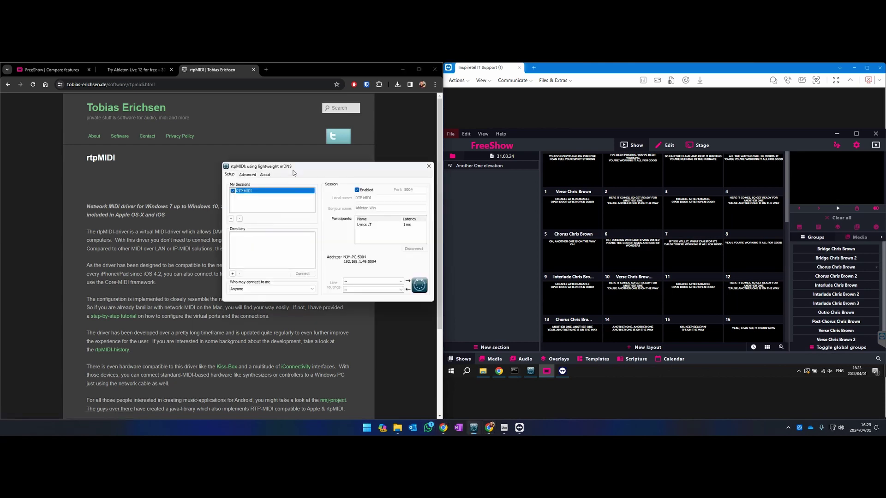
left_click_drag(297, 165, 279, 163)
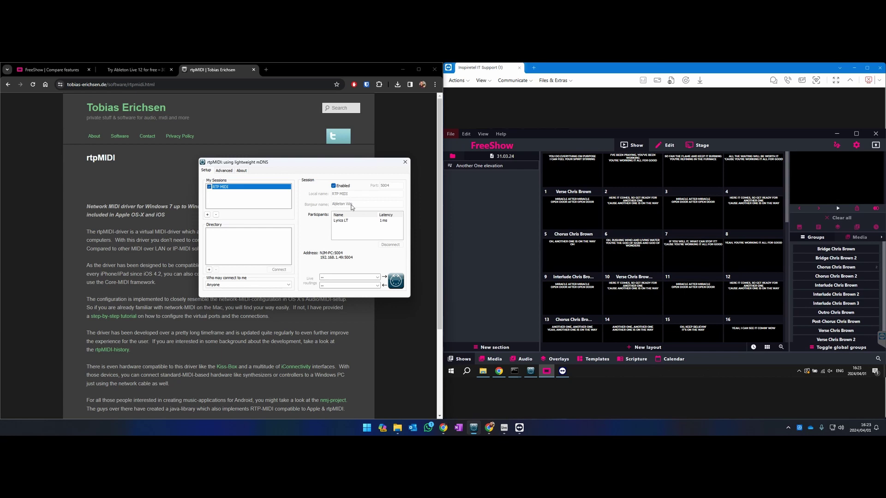
left_click(503, 224)
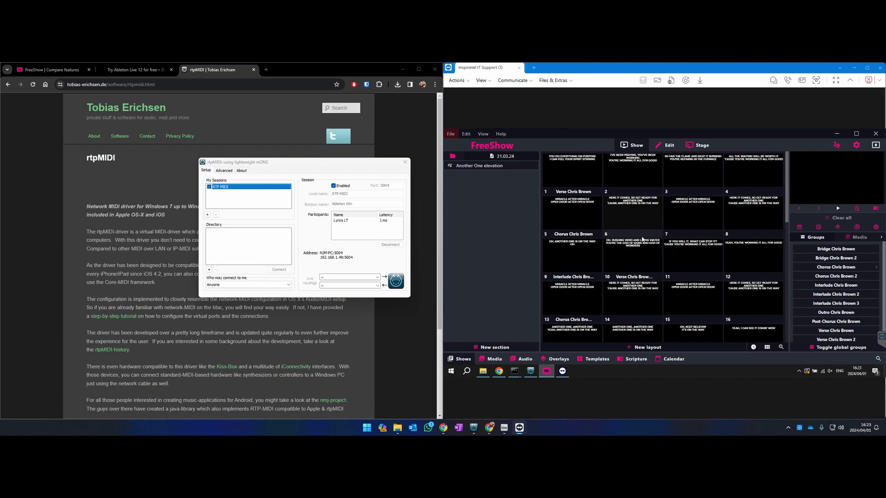
left_click(531, 372)
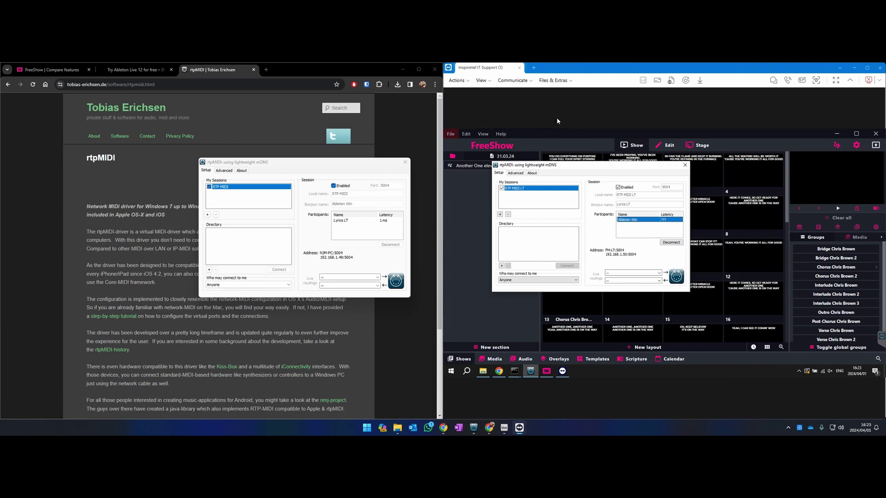
left_click(685, 165)
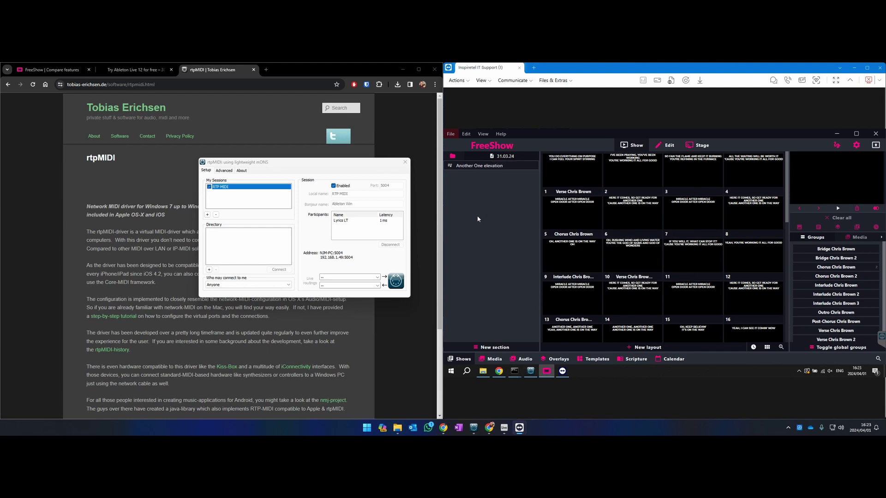
left_click(856, 145)
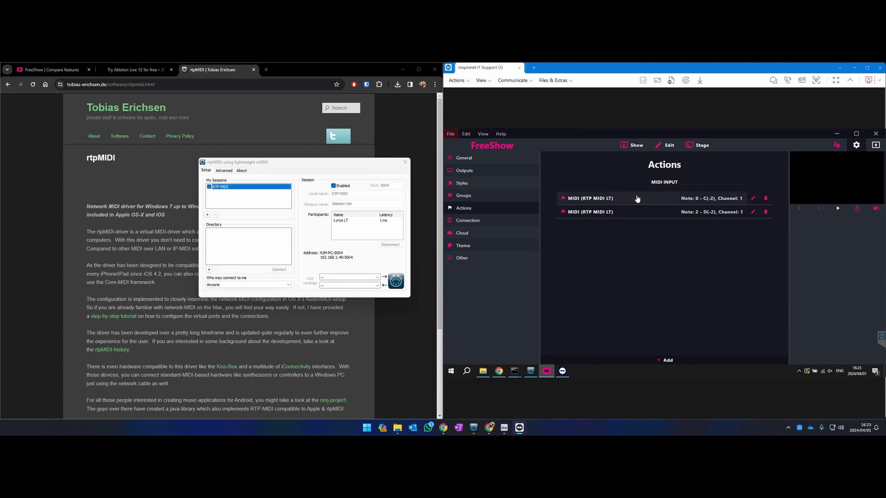
Check that MIDI note C(-2) triggers Next slide and D(-2) triggers Clear slide.
left_click(754, 200)
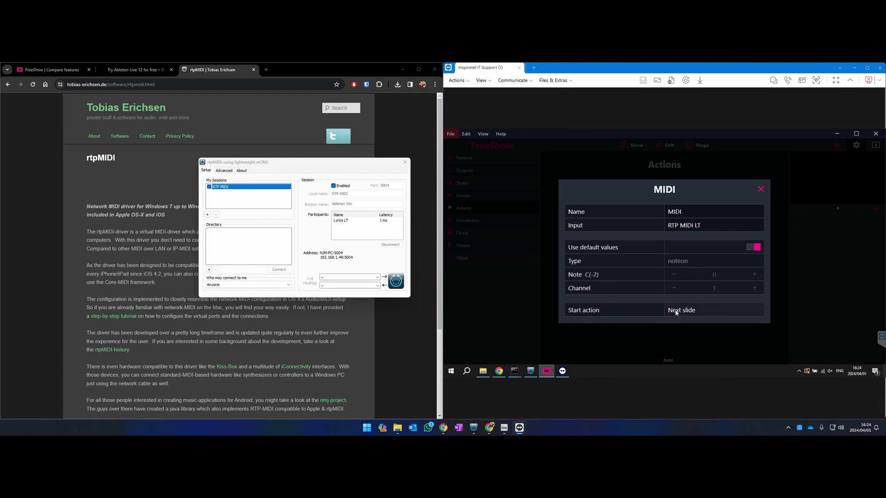
left_click(761, 190)
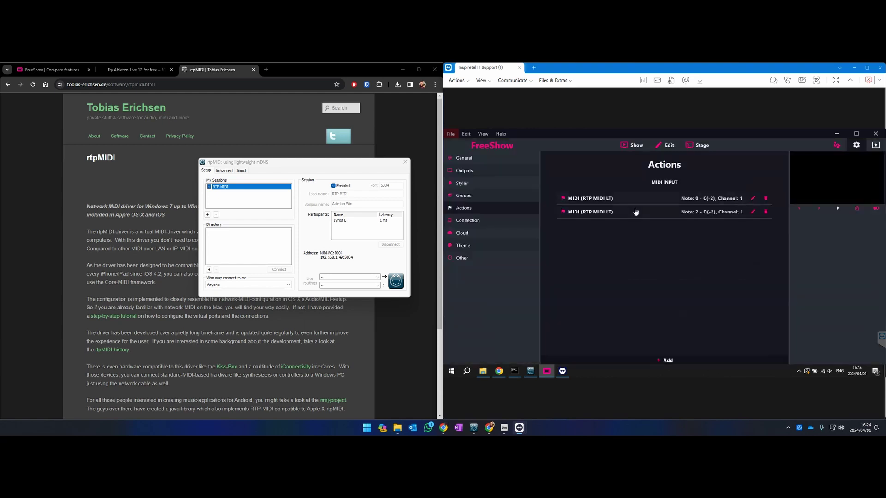
left_click(753, 213)
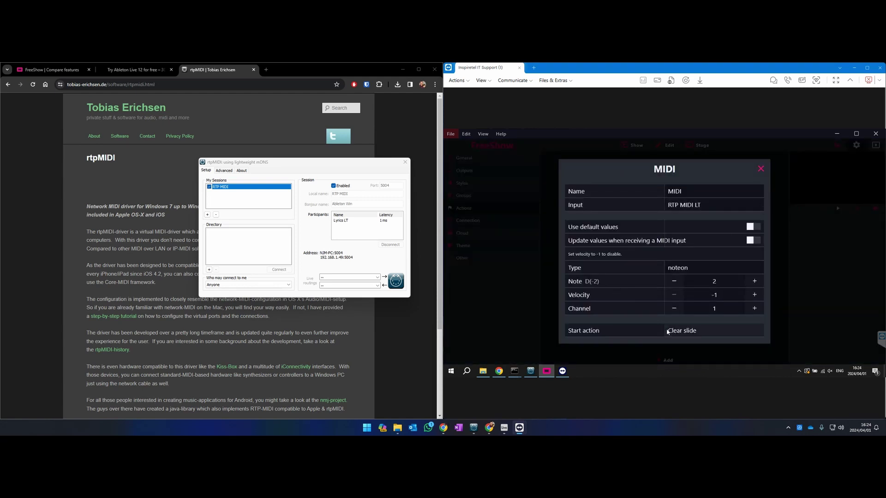
left_click(761, 168)
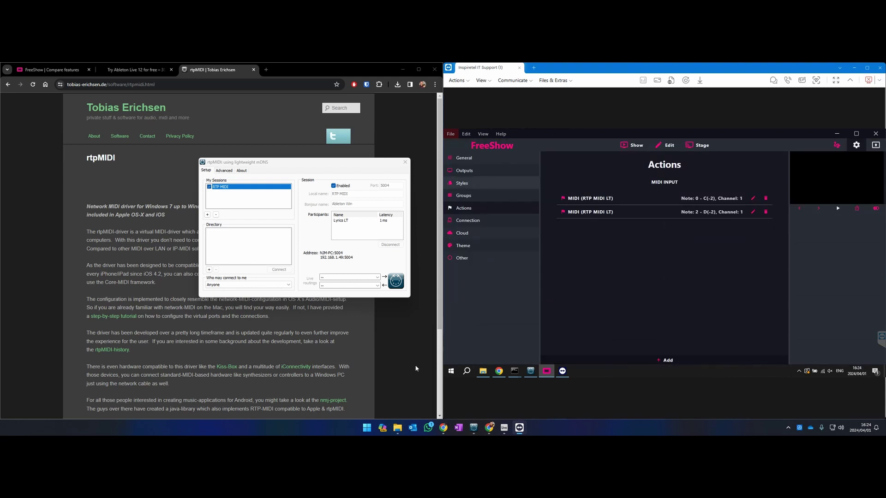
left_click(504, 428)
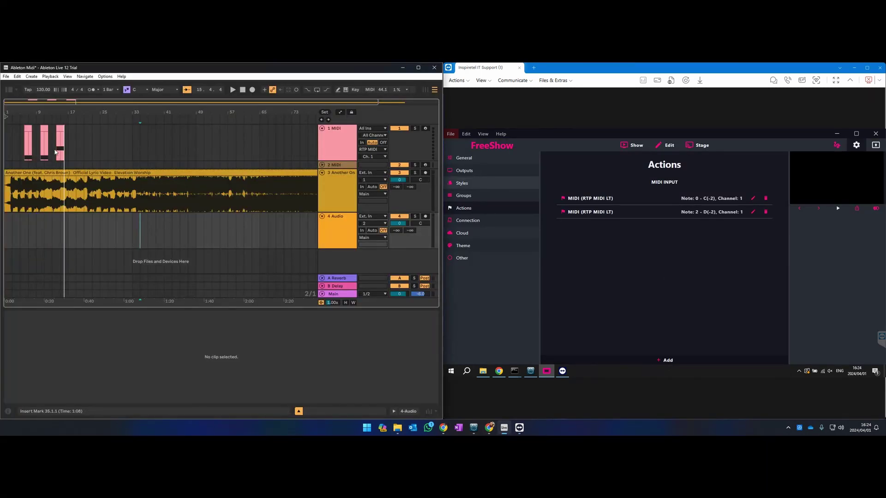
Insert an empty MIDI clip over bars 17–19 on the 1 MIDI track.
left_click(29, 129)
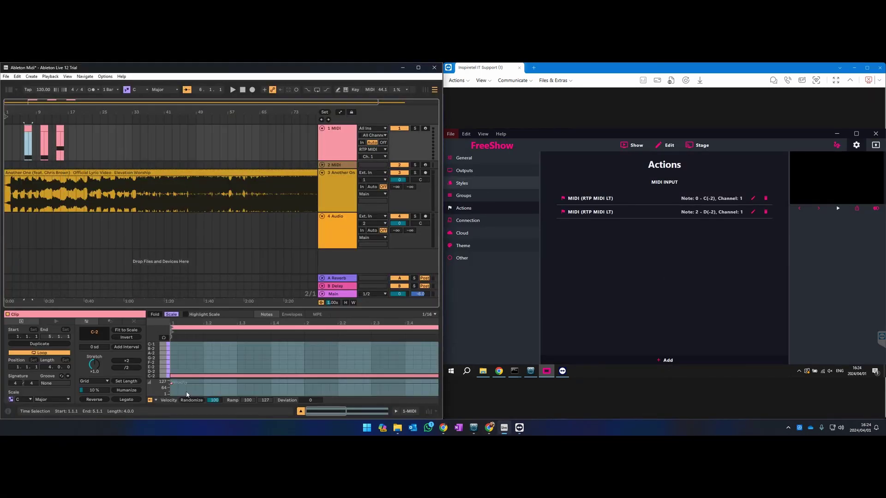
left_click(61, 134)
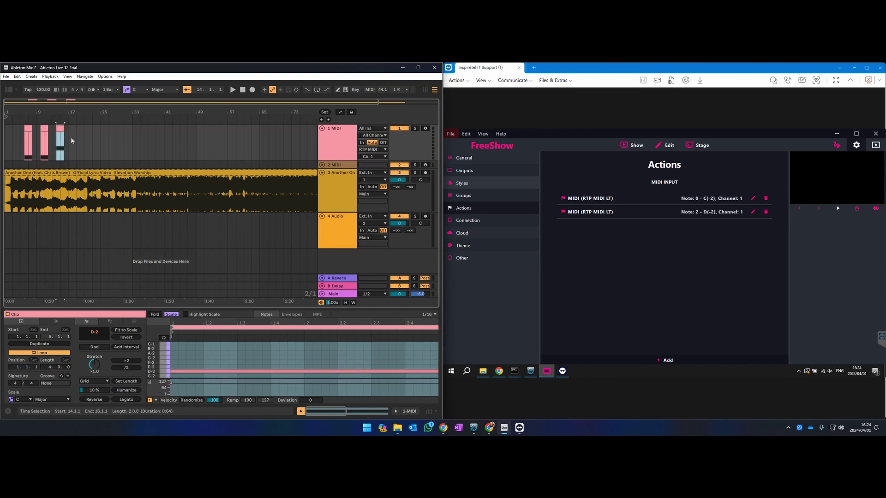
left_click(68, 143)
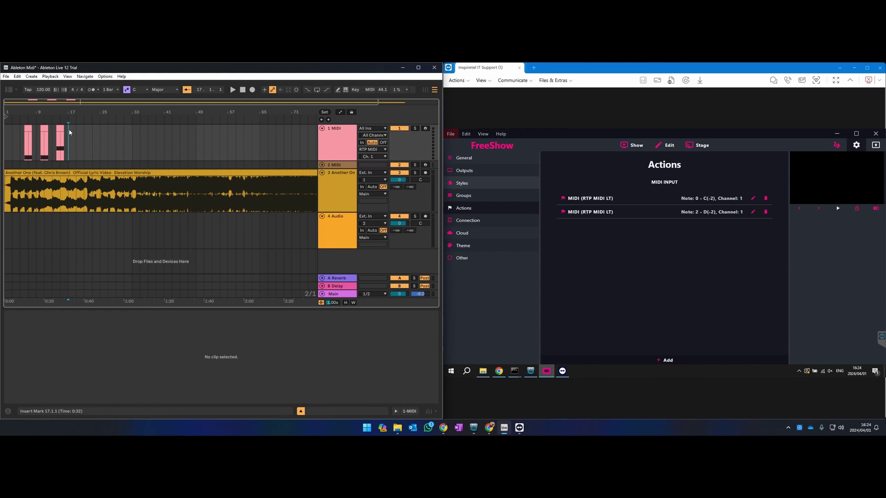
left_click_drag(68, 129, 75, 132)
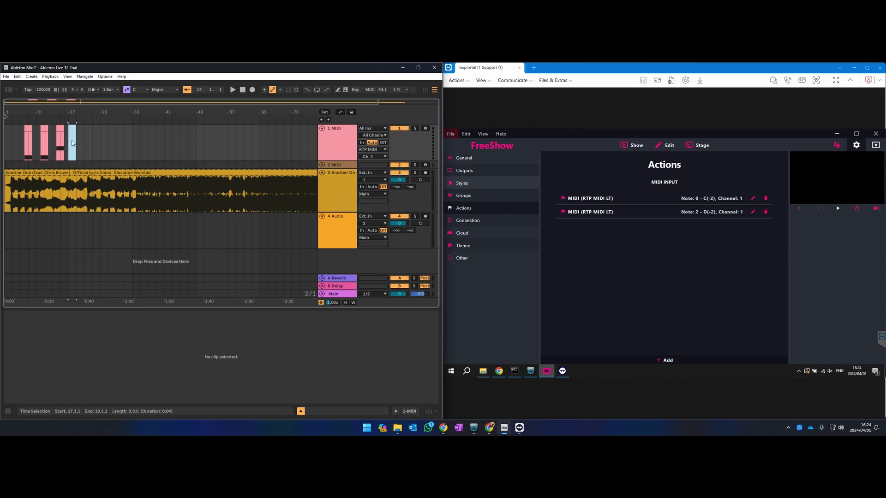
right_click(72, 141)
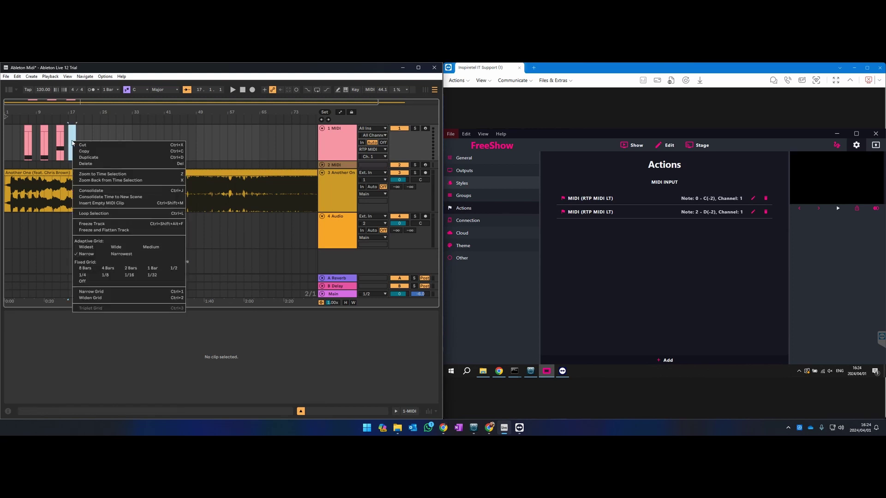
left_click(105, 204)
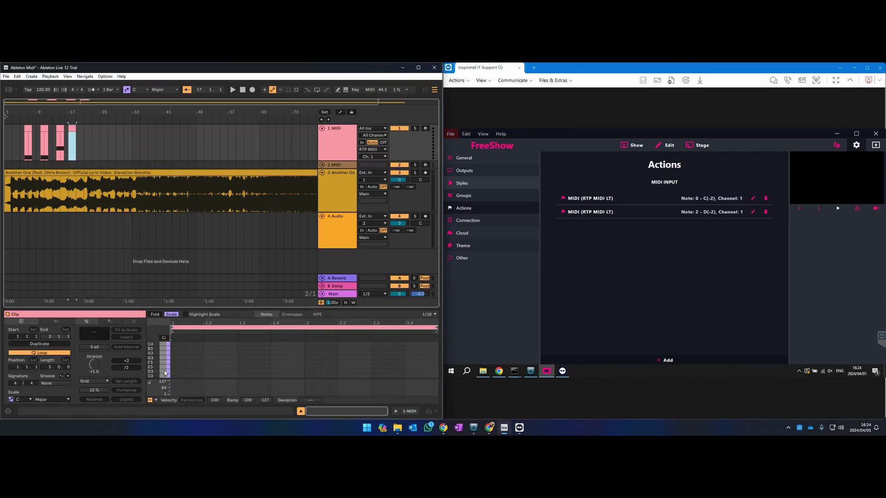
Draw one C2 note spanning the whole new clip, then set playback start to bar 23.
scroll(164, 373, "down", 3)
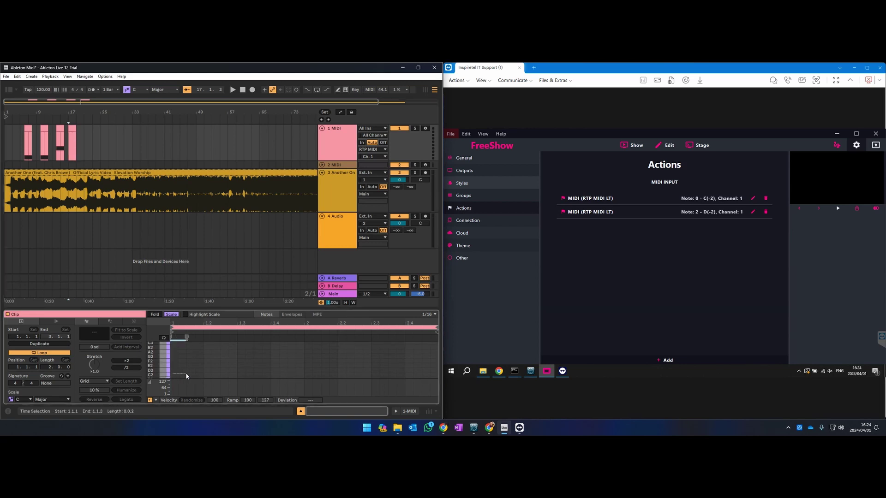
double_click(173, 375)
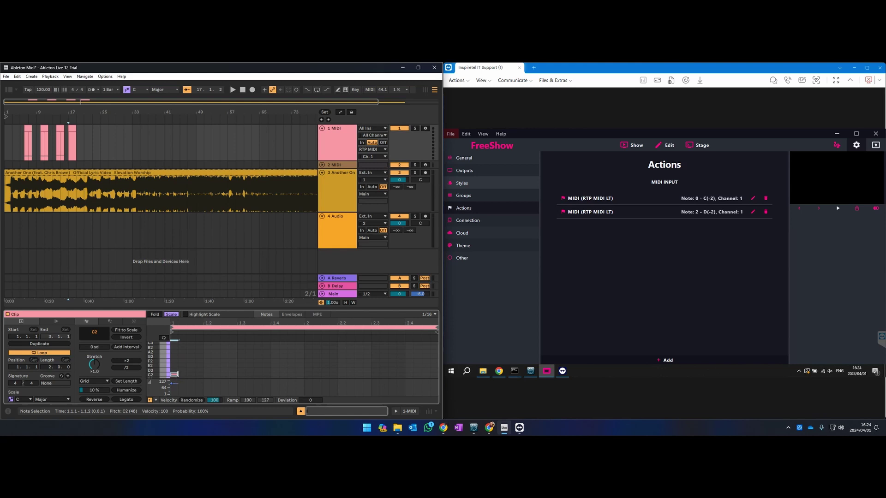
left_click_drag(173, 375, 431, 368)
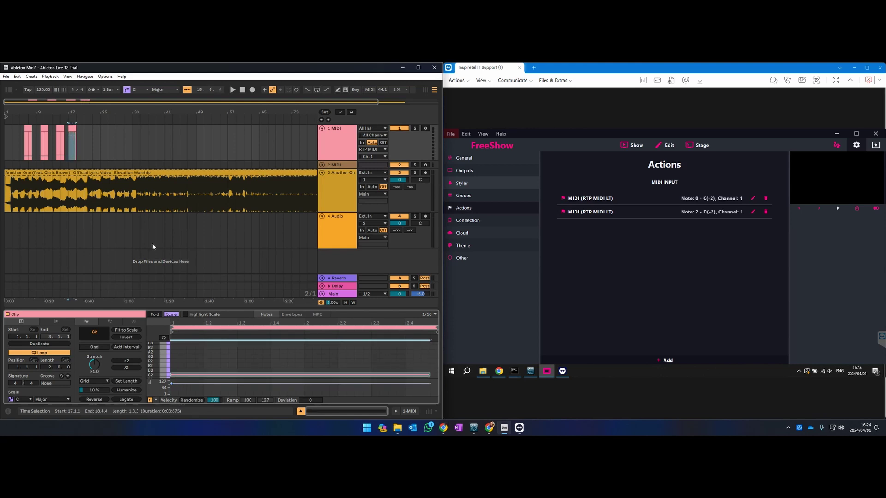
left_click(81, 147)
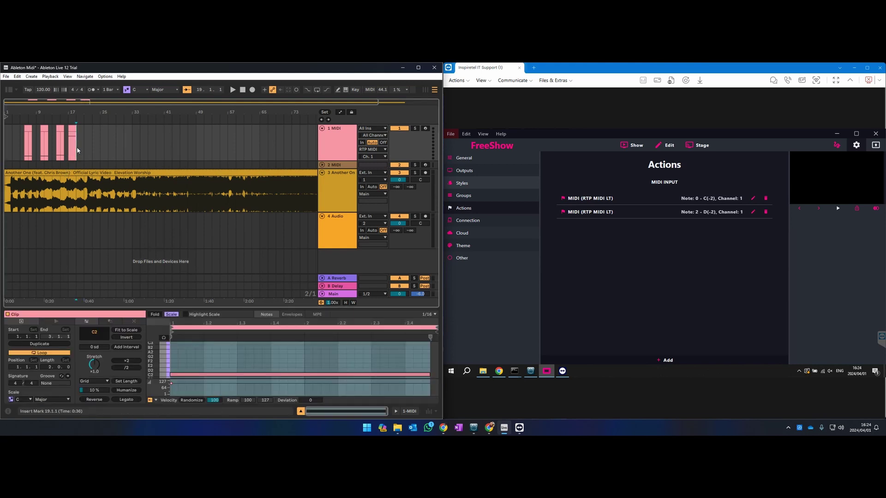
left_click(93, 147)
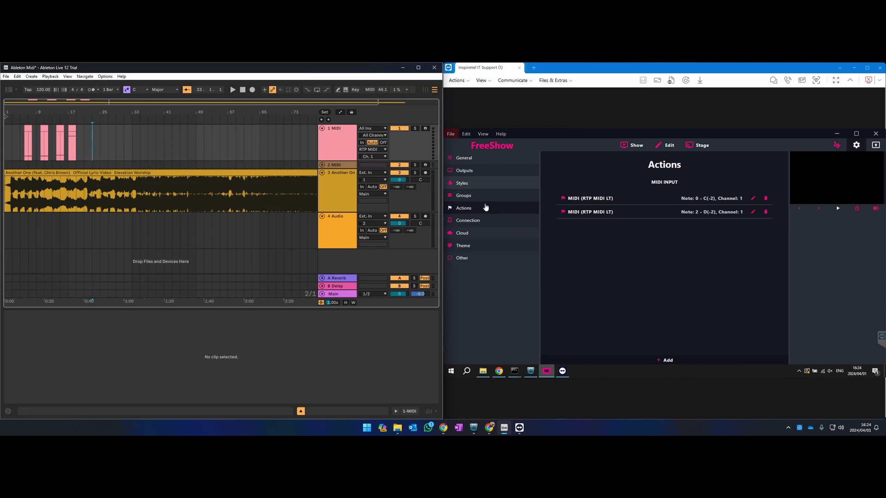
Return from Settings to the show's slide grid and open the Media library listing Cars.2006.720p.
left_click(473, 159)
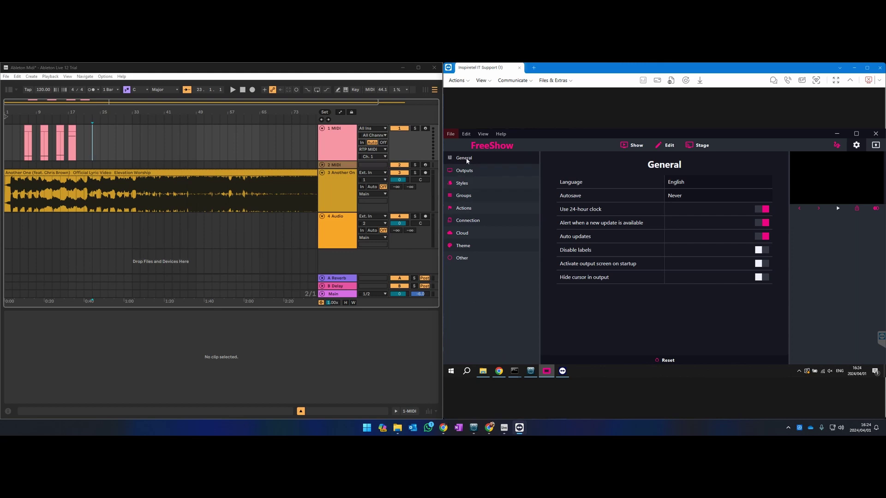
left_click(633, 146)
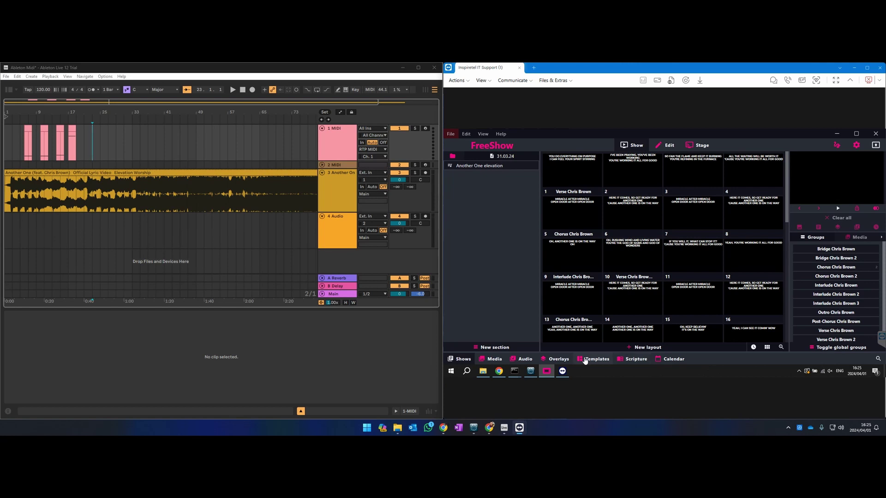
left_click(481, 360)
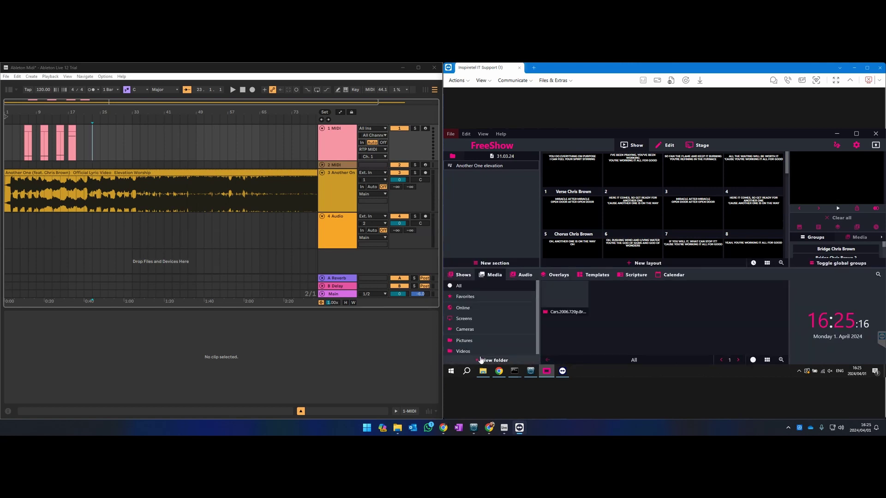